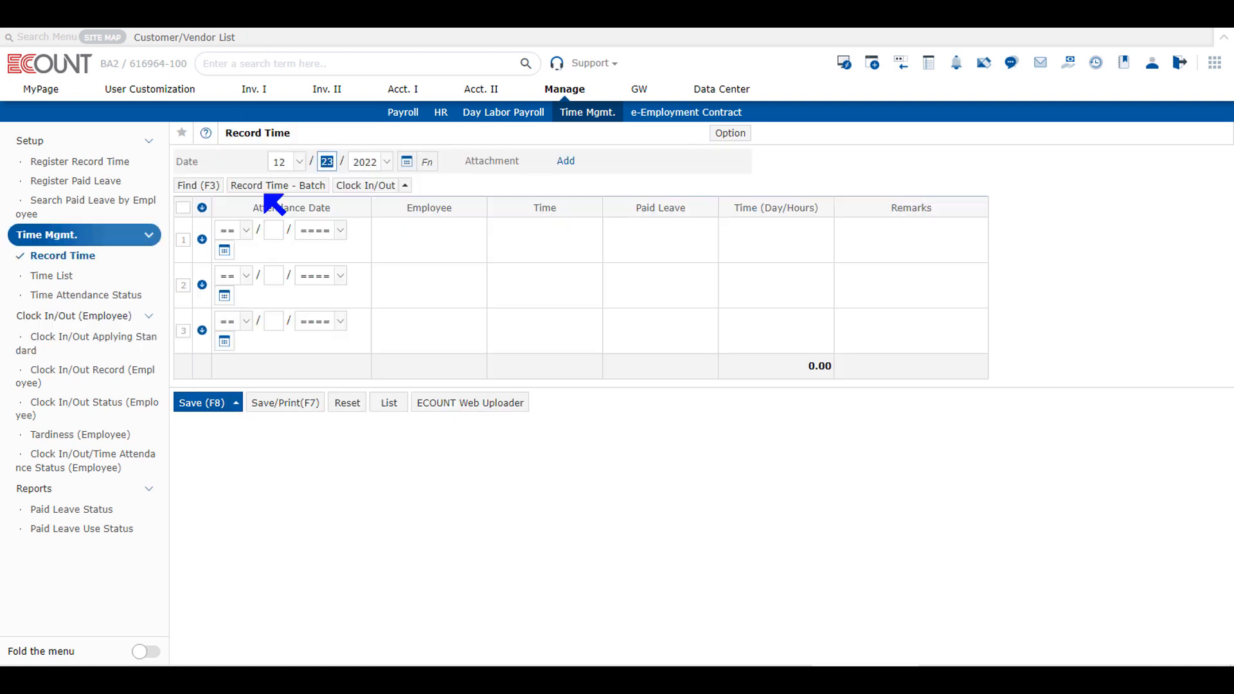
# Examine the Clock In/Out options available on the Record Time page
pyautogui.click(406, 185)
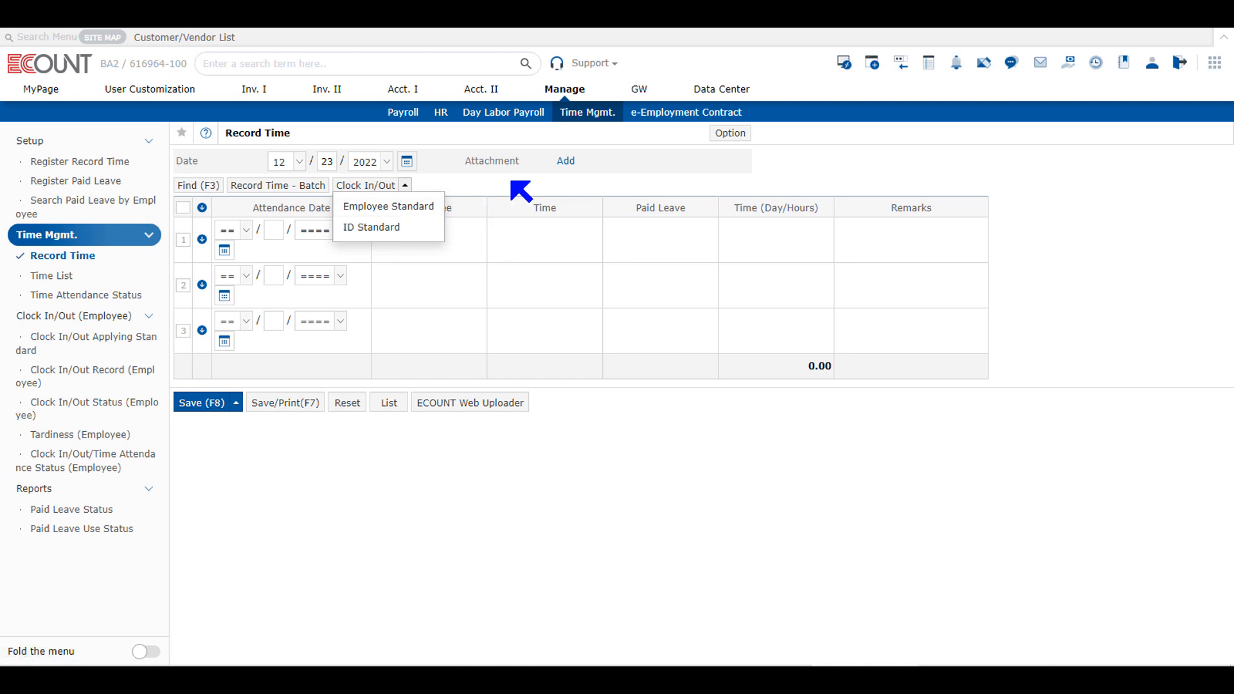
pyautogui.click(521, 191)
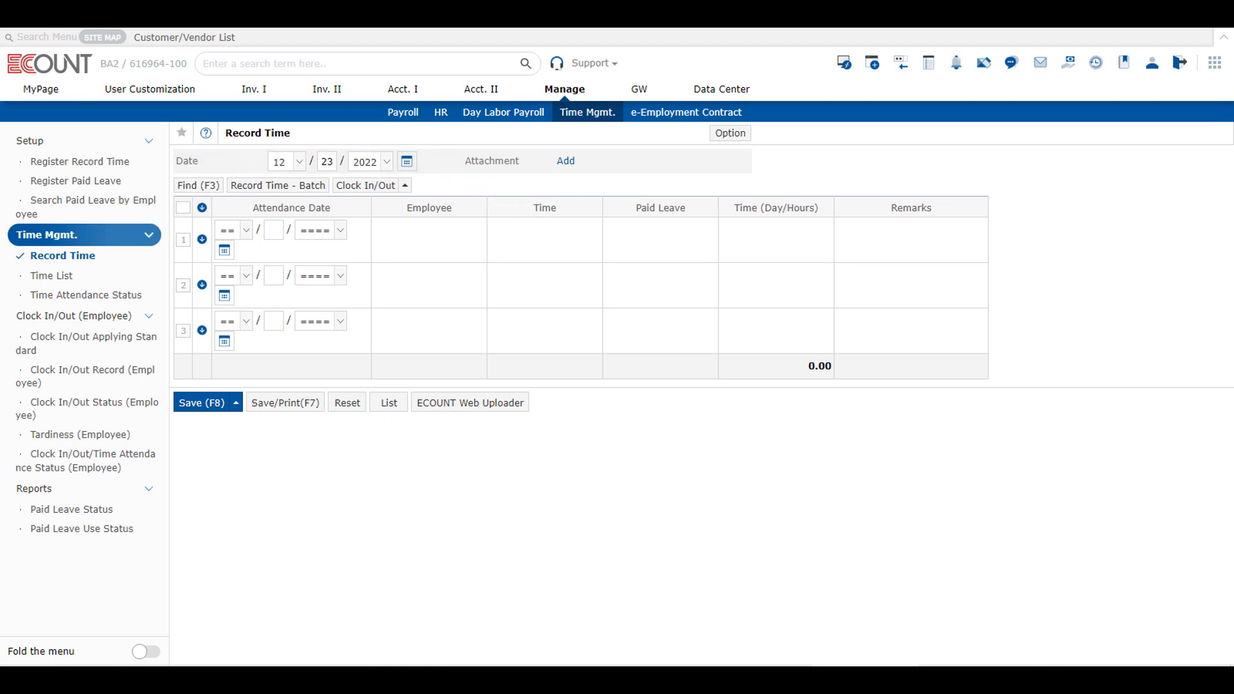
pyautogui.click(337, 187)
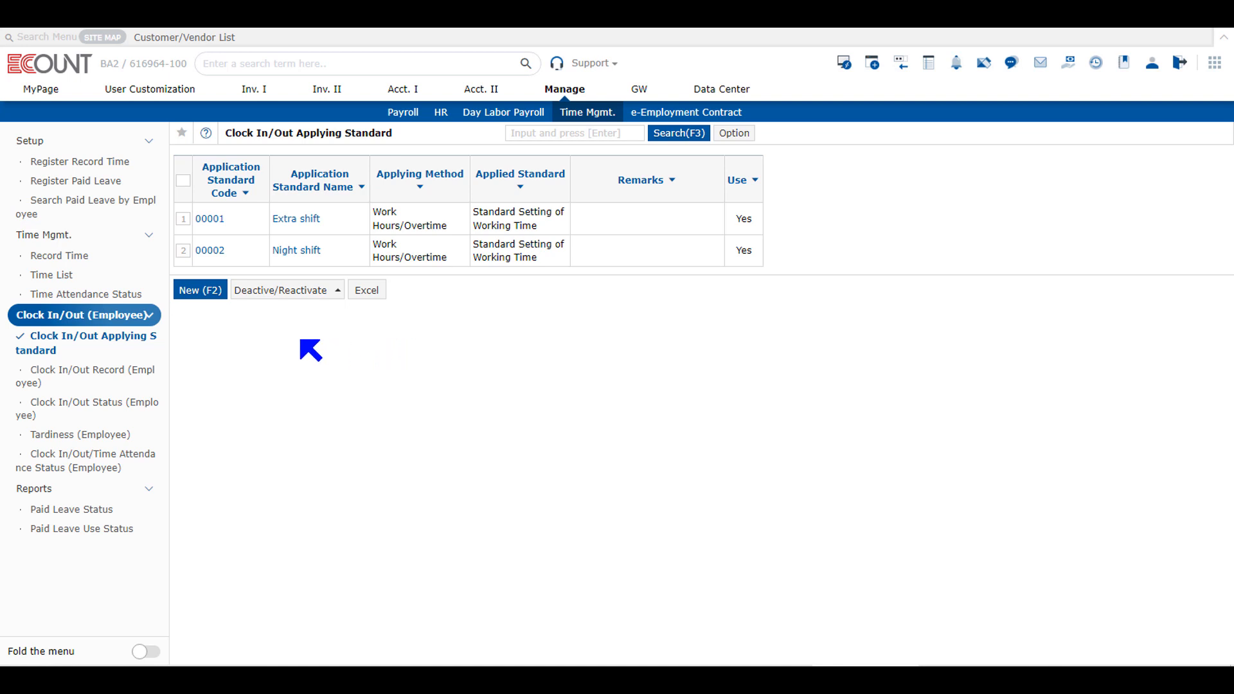
# Preview a blank new clock in/out applying standard form, close it, and open the Night shift applying standard
pyautogui.click(200, 291)
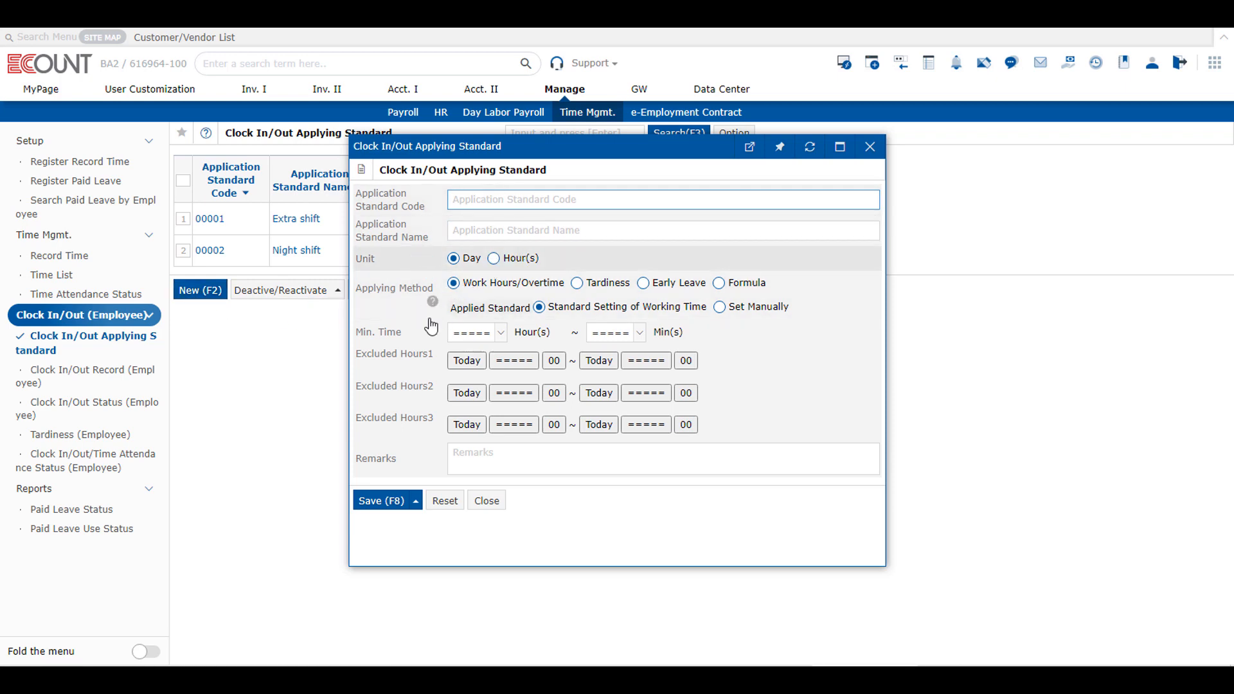
pyautogui.click(870, 147)
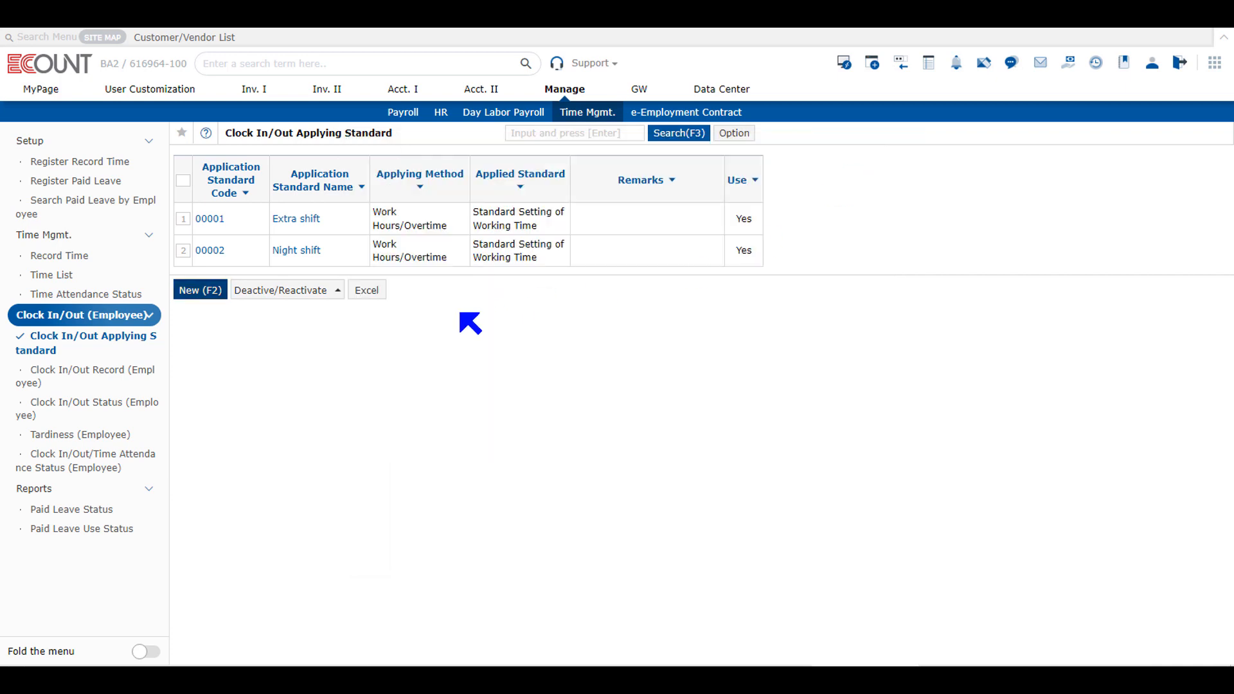
pyautogui.click(303, 257)
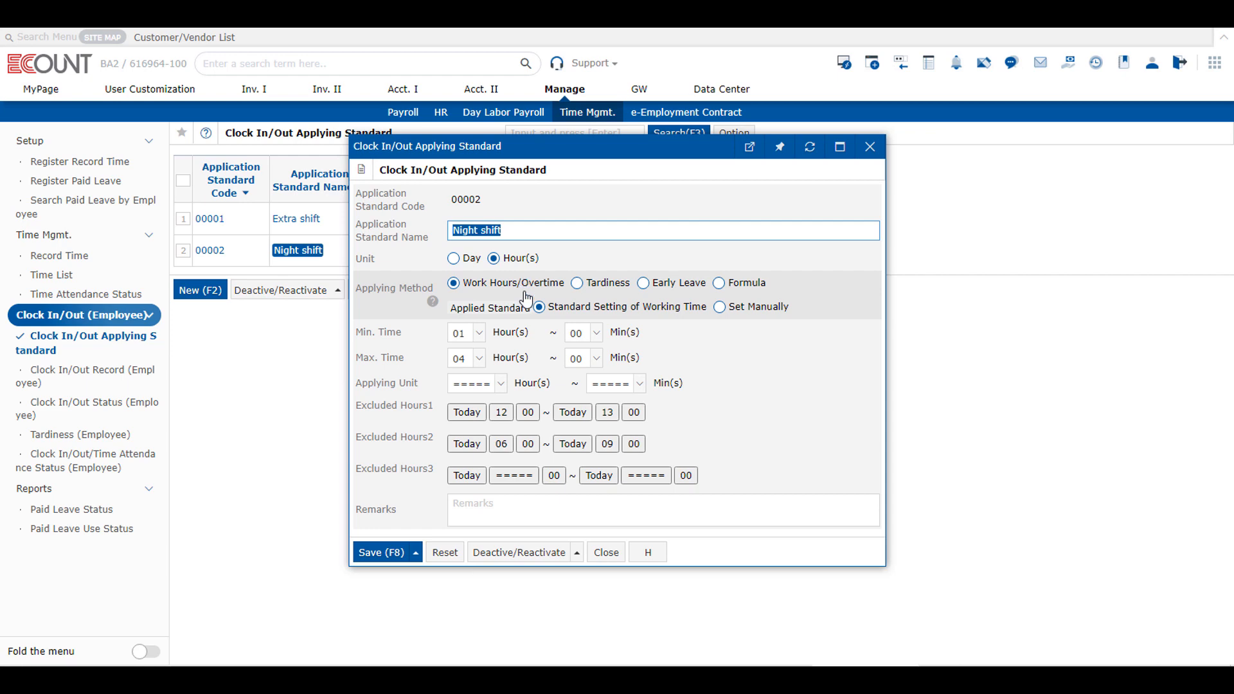
# Switch the Night shift applying method through Tardiness, Early Leave and Formula, preview the formula setup, and return to Work Hours/Overtime
pyautogui.click(580, 285)
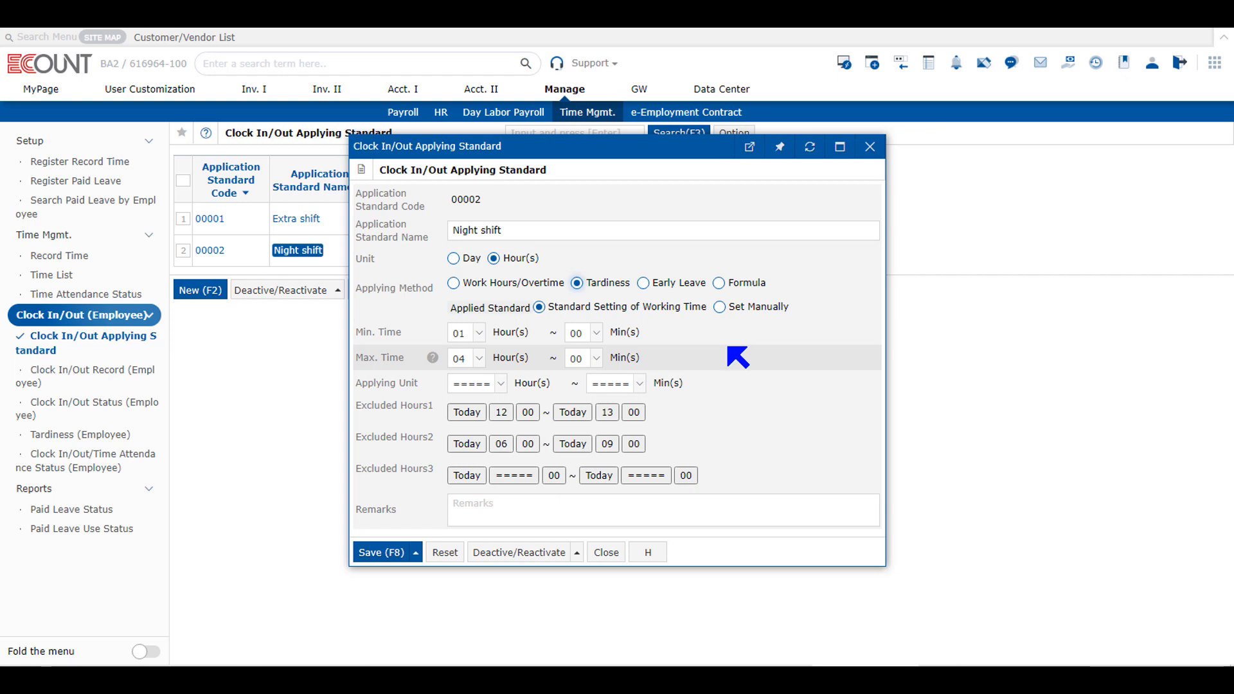
pyautogui.click(654, 286)
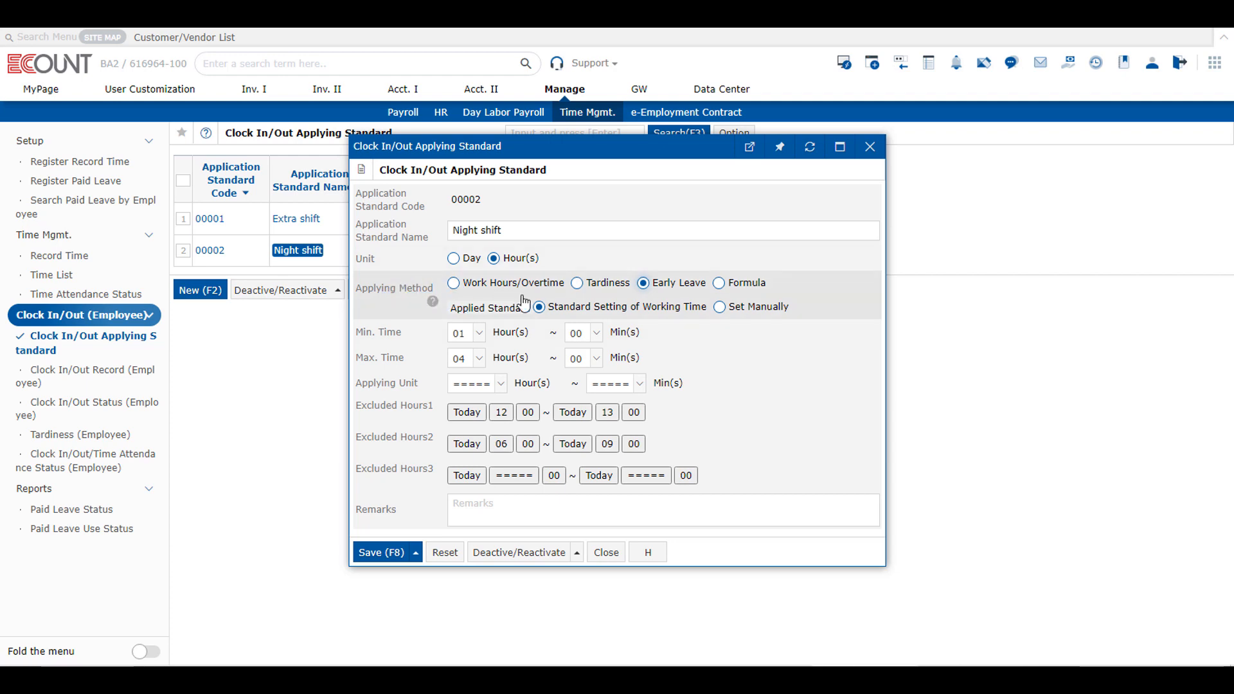
pyautogui.click(720, 284)
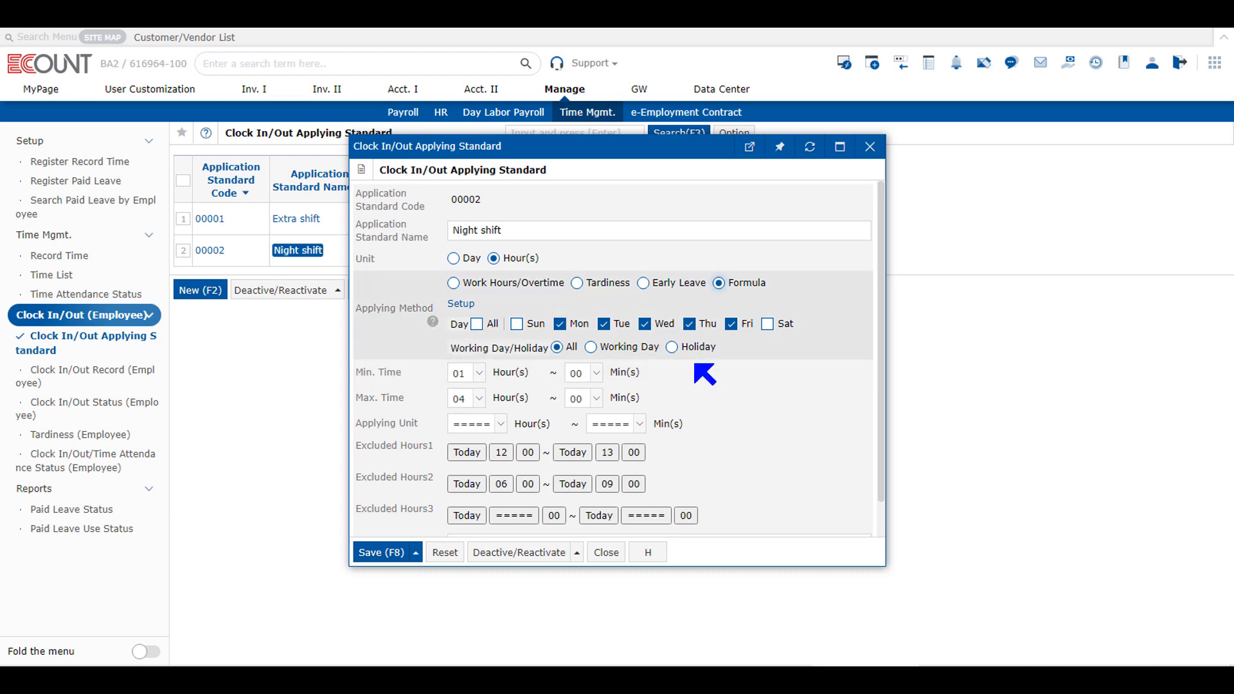
pyautogui.click(463, 304)
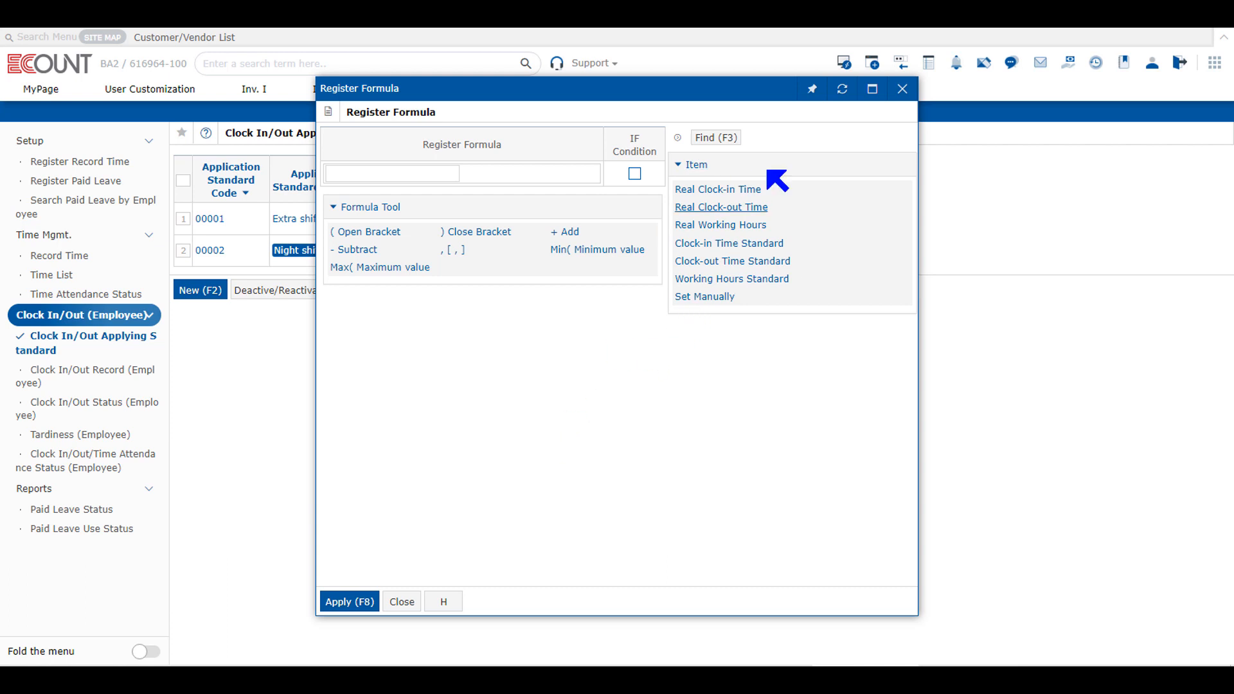
pyautogui.click(902, 88)
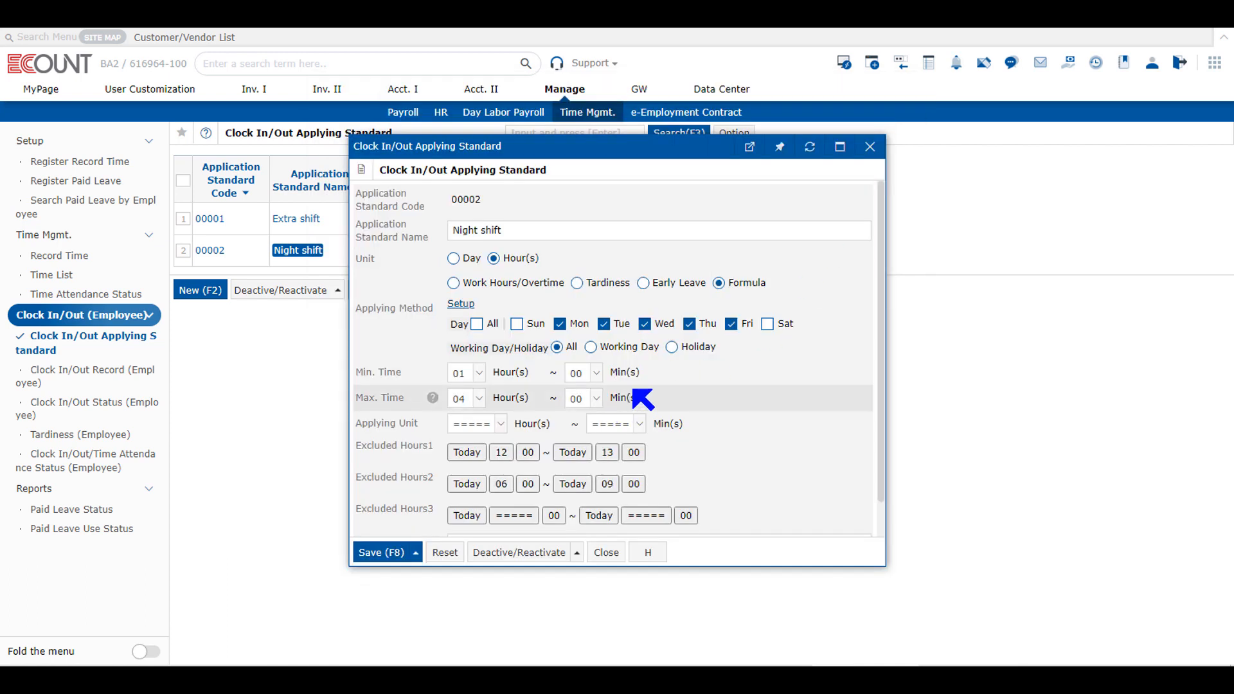
pyautogui.click(519, 285)
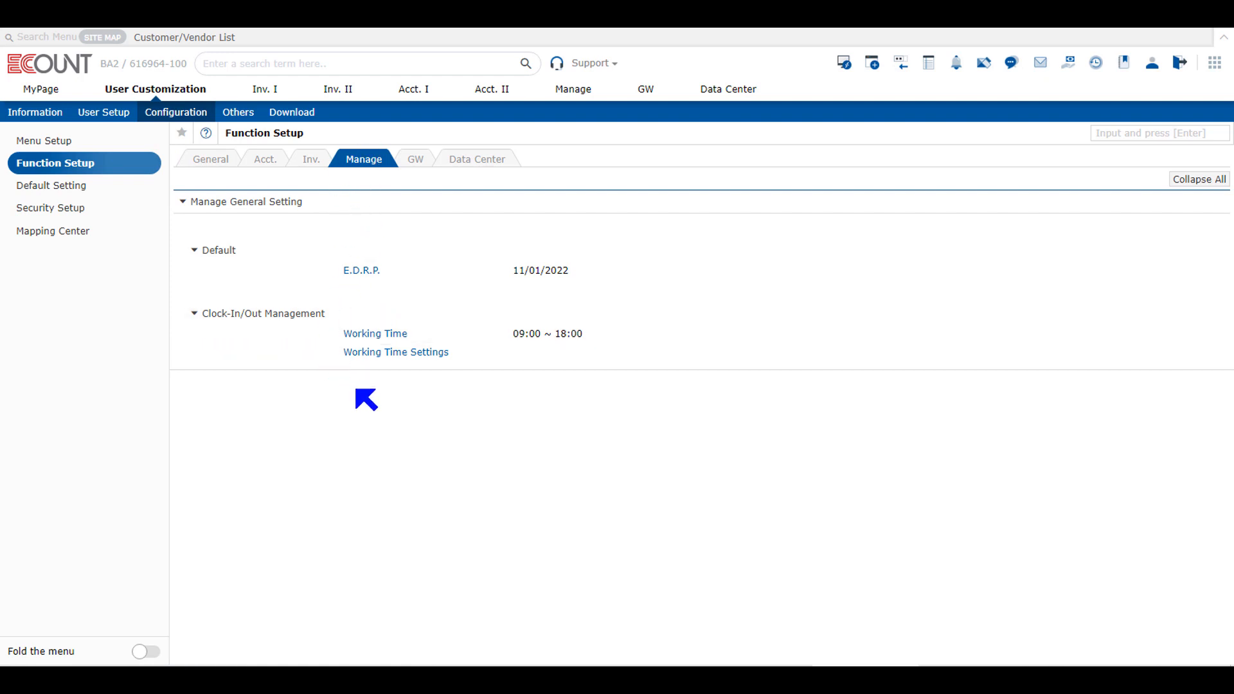
# Open Working Time Settings and preview a new working time registration form without saving it
pyautogui.click(420, 354)
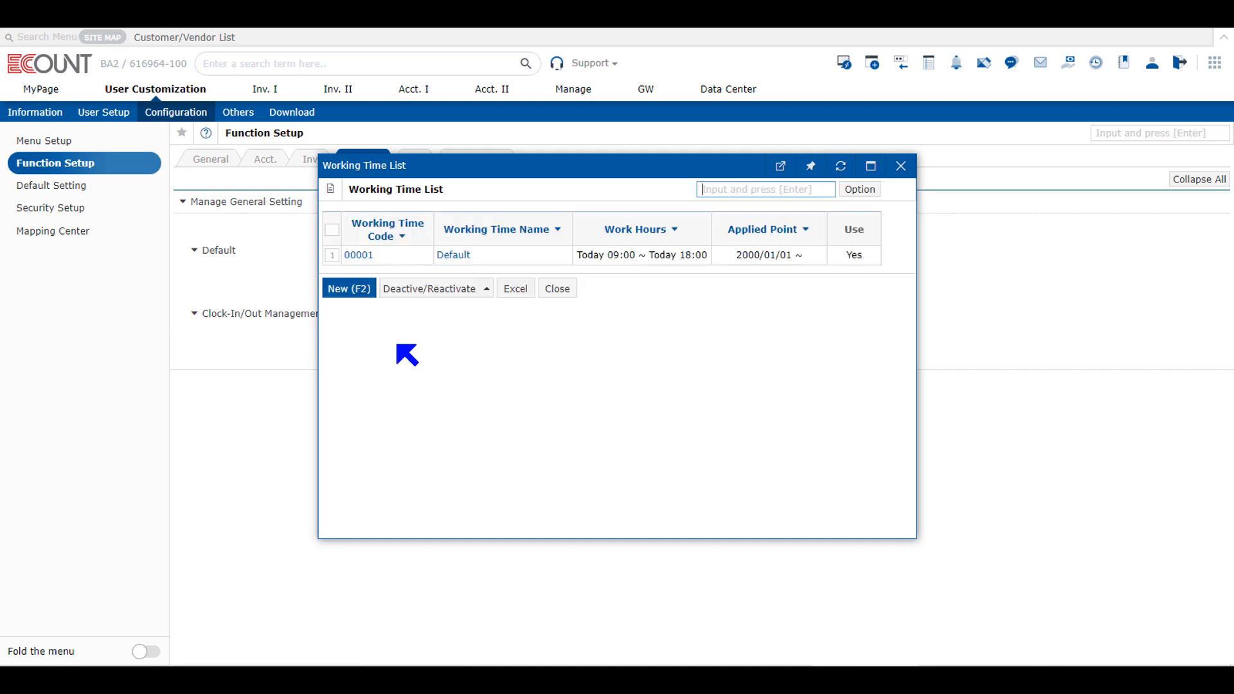
pyautogui.click(352, 289)
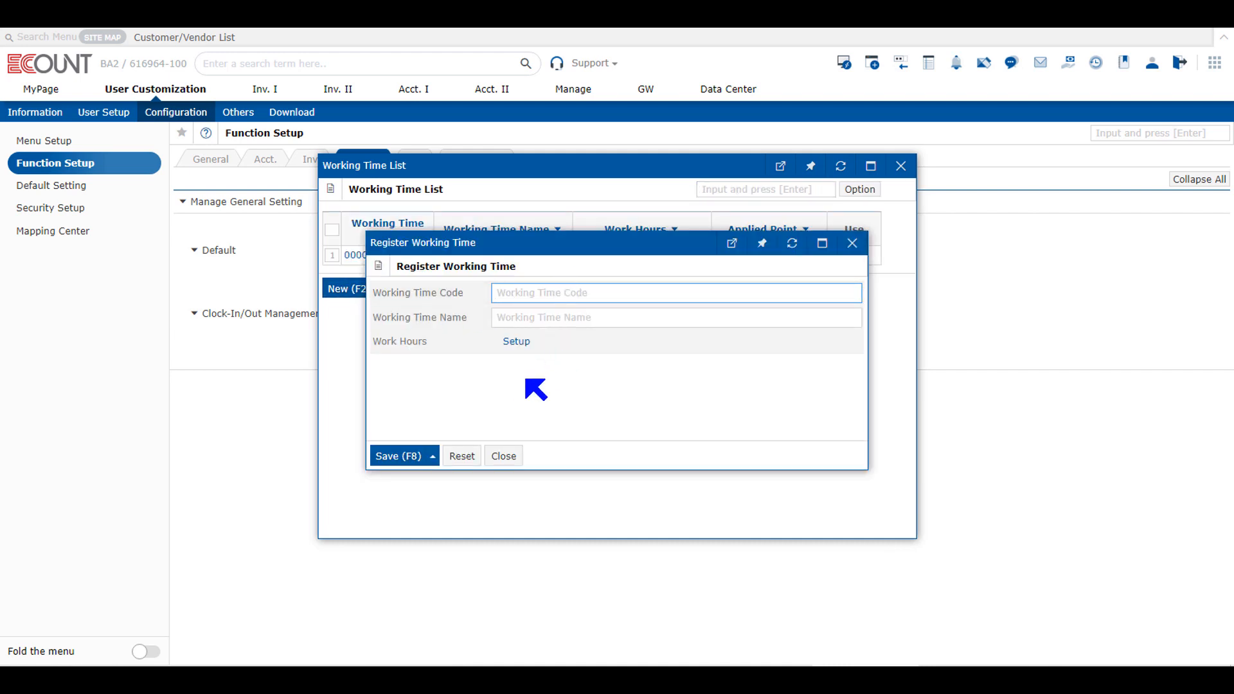
pyautogui.click(503, 456)
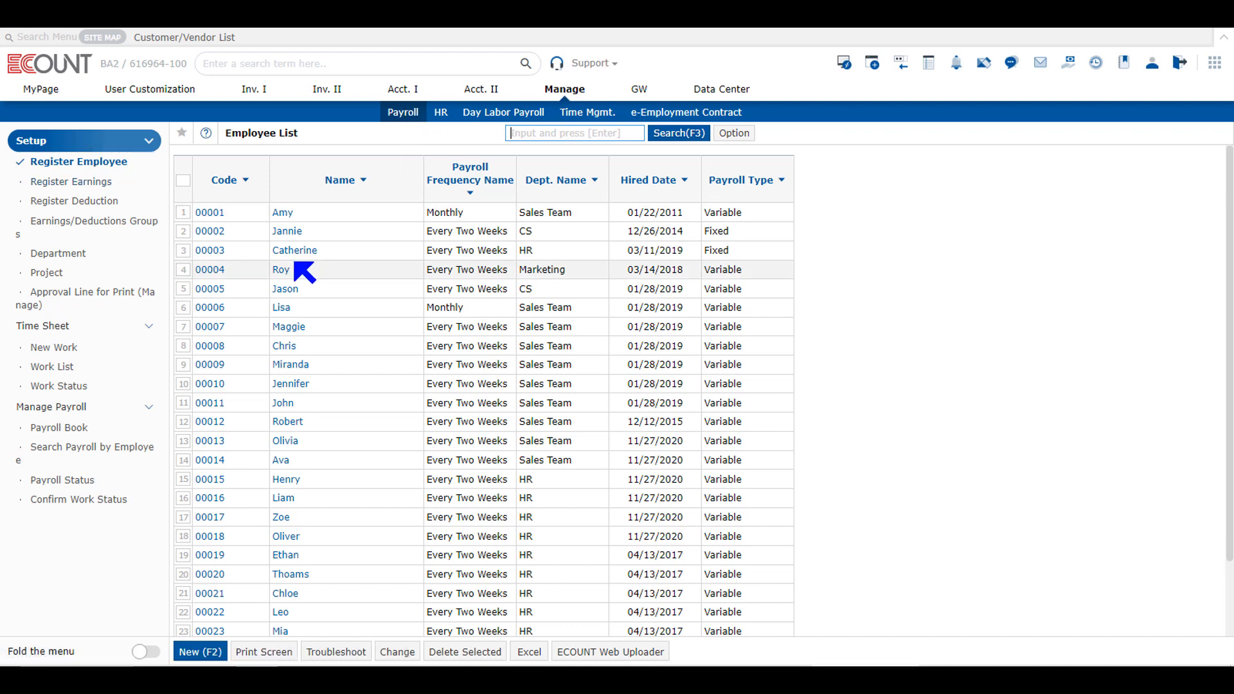
# Open employee 00002's Employee Info and switch the employee's Work Hours to Set Manually
pyautogui.click(302, 238)
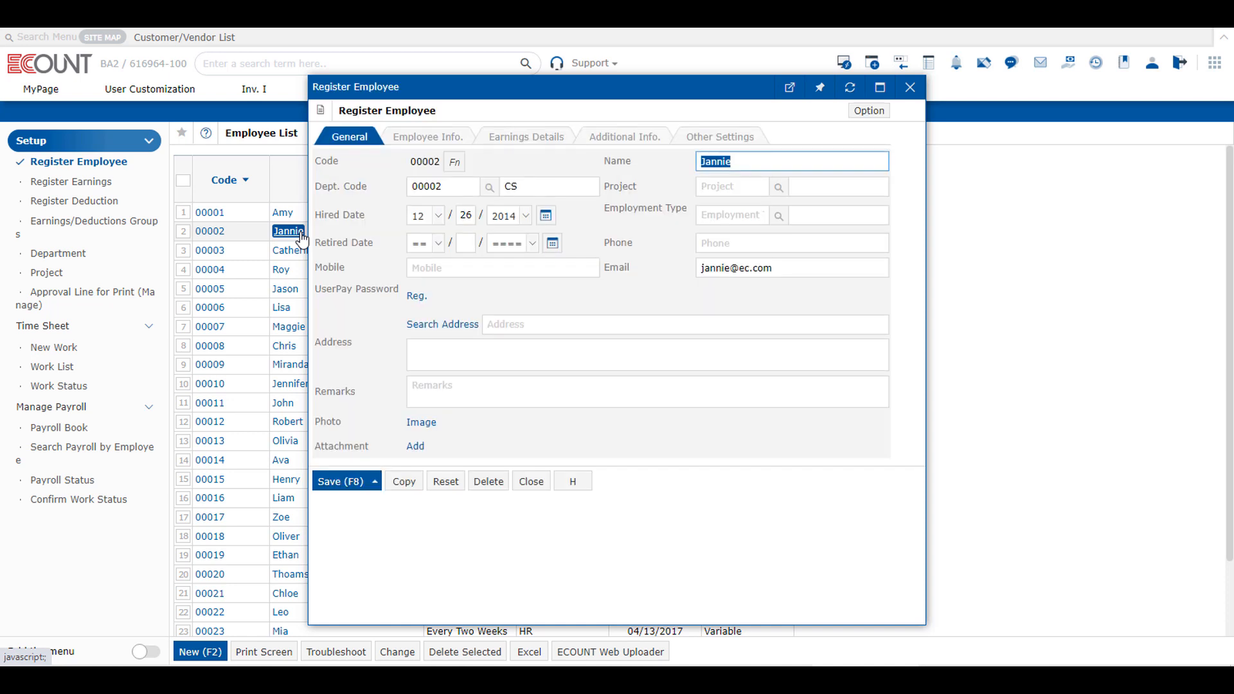
pyautogui.click(427, 138)
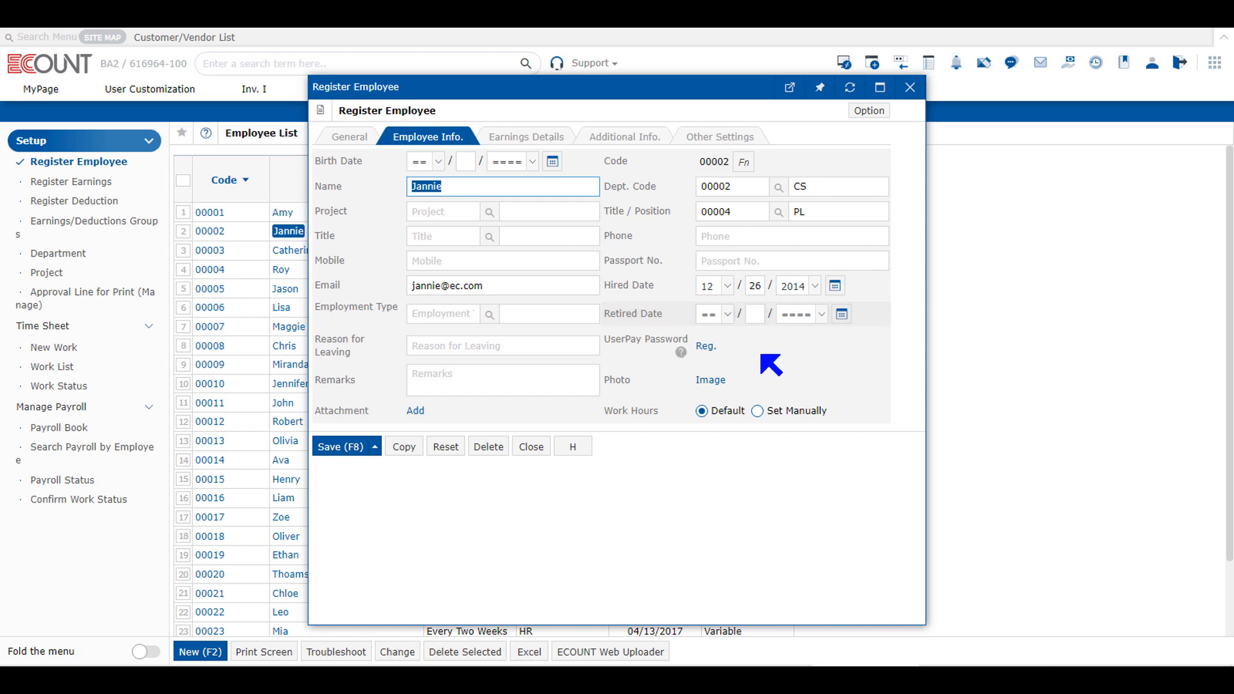
pyautogui.click(804, 415)
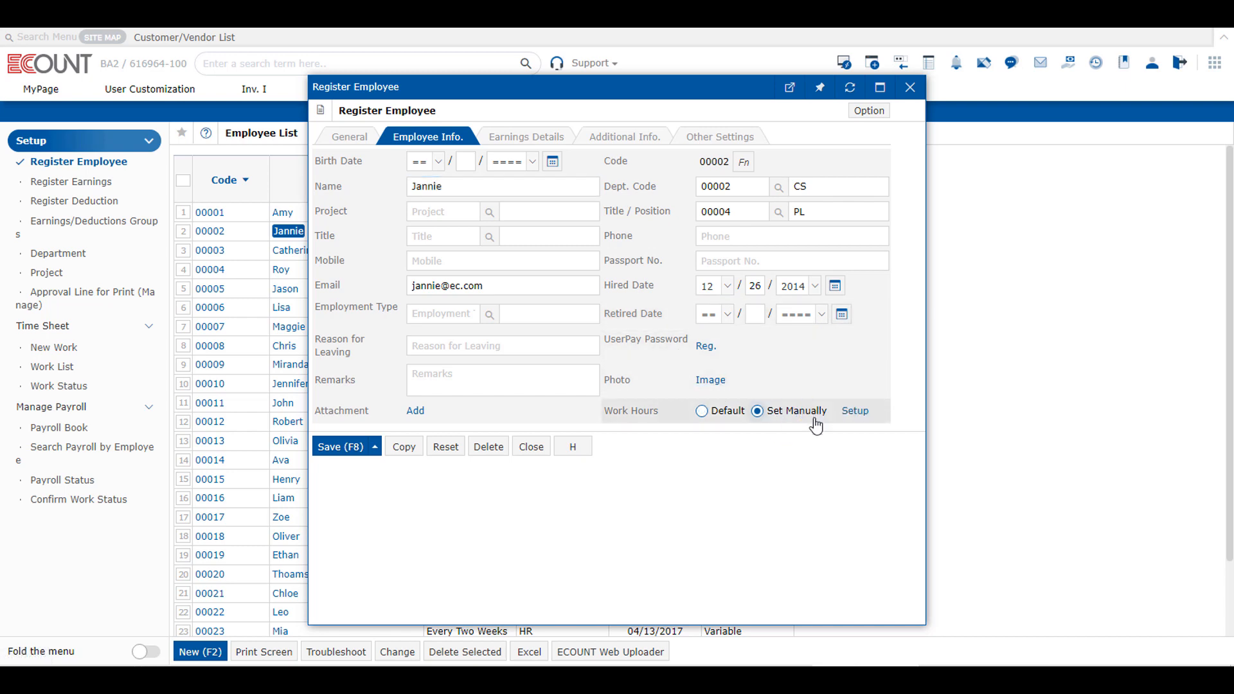
# Add a new working time with code 00001 (Default), then close the settings and the employee form without saving
pyautogui.click(856, 416)
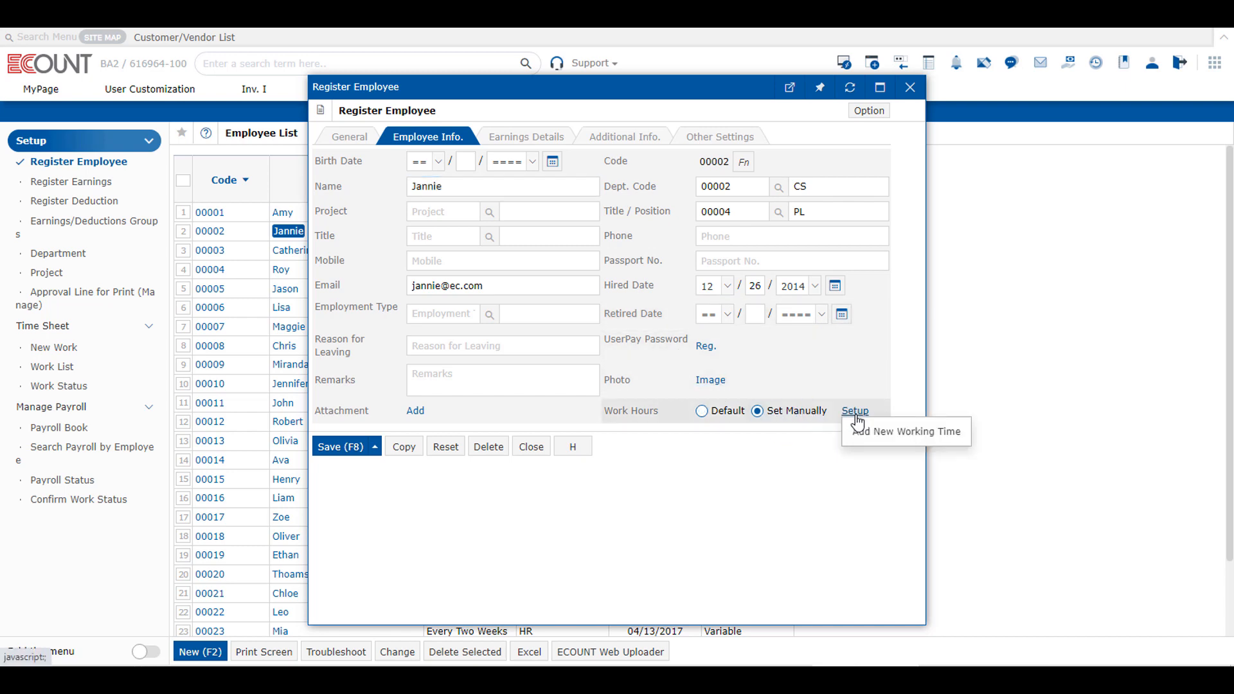
pyautogui.click(861, 432)
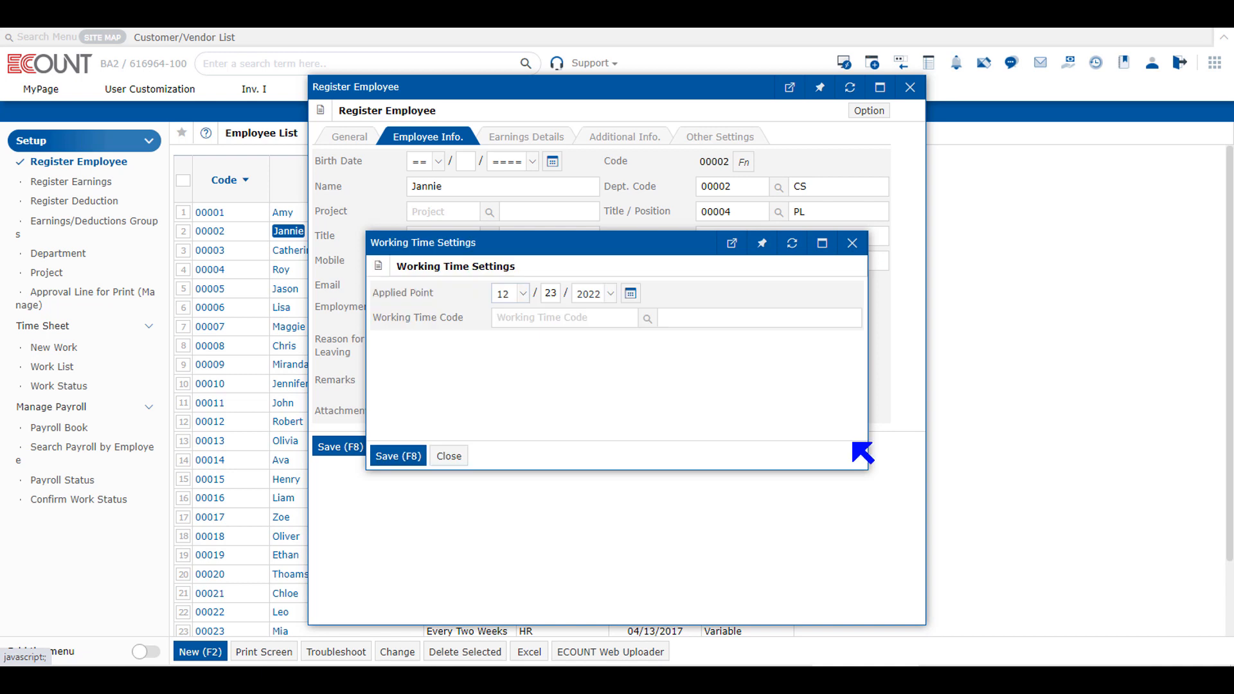
pyautogui.click(648, 318)
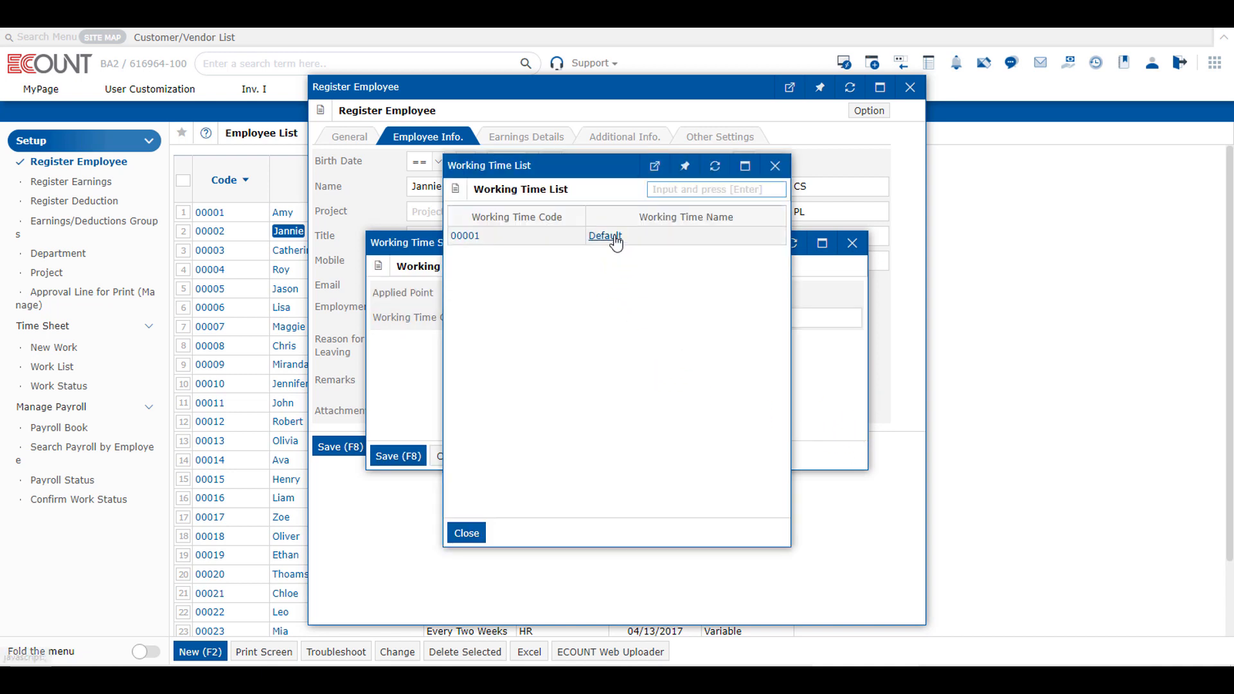
pyautogui.click(612, 239)
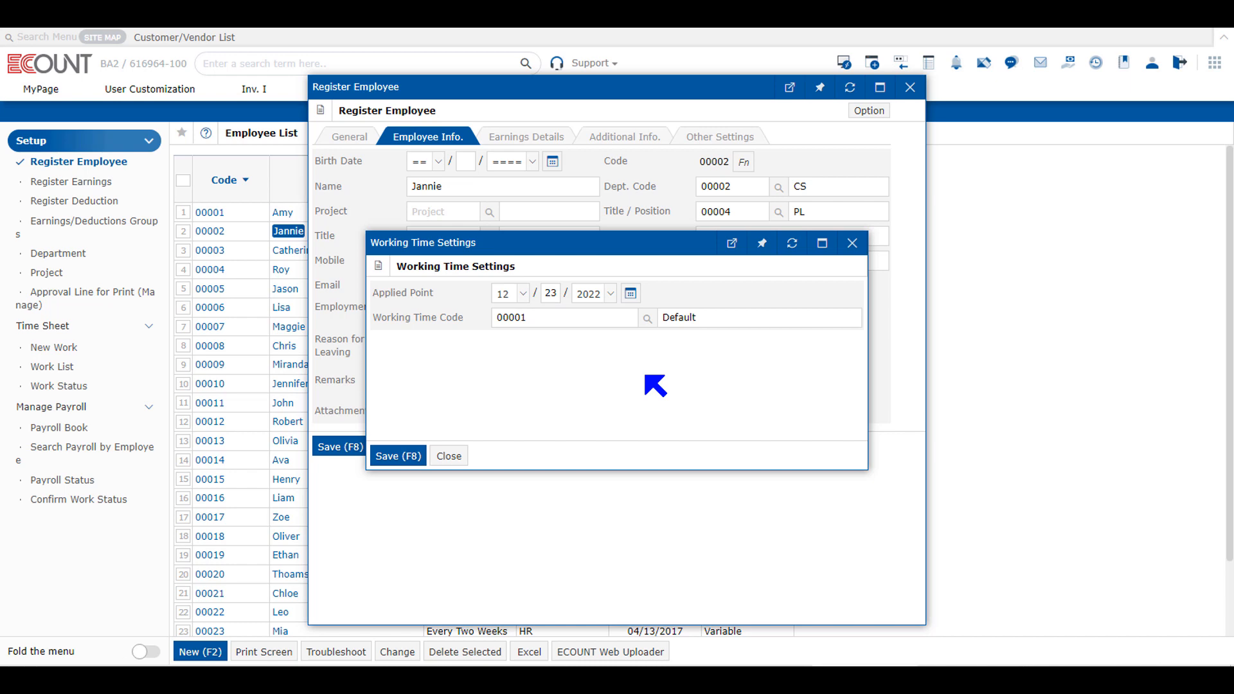
pyautogui.click(449, 457)
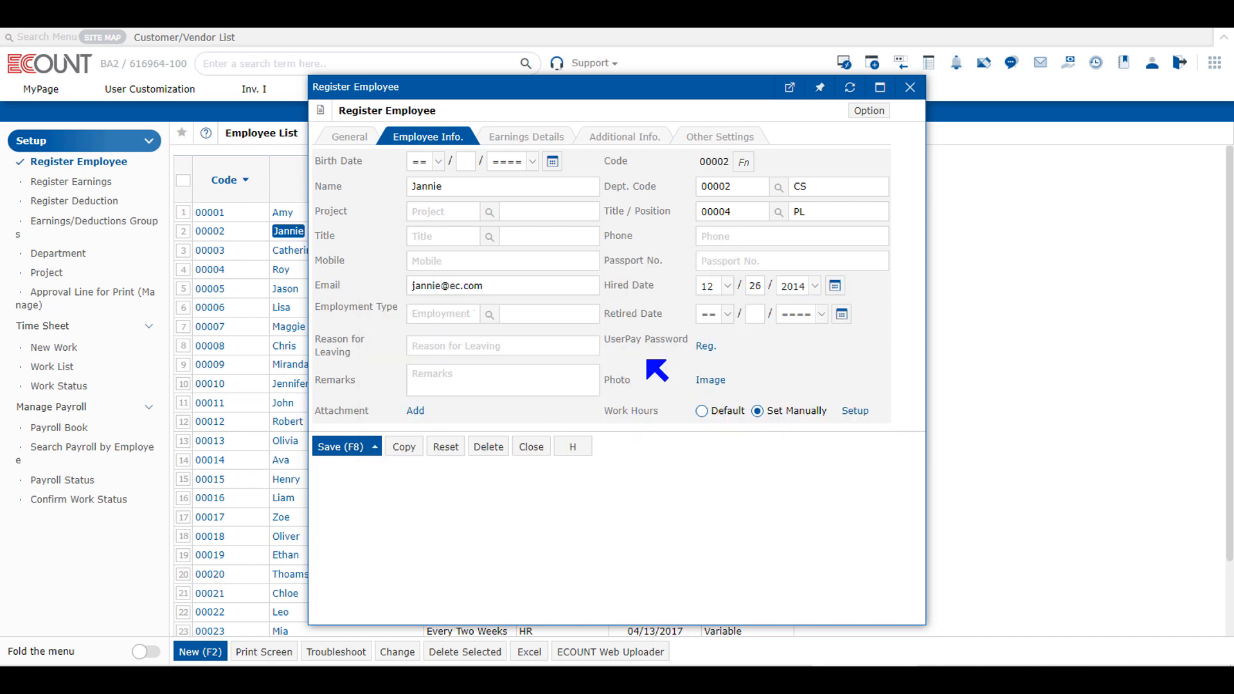
pyautogui.click(906, 90)
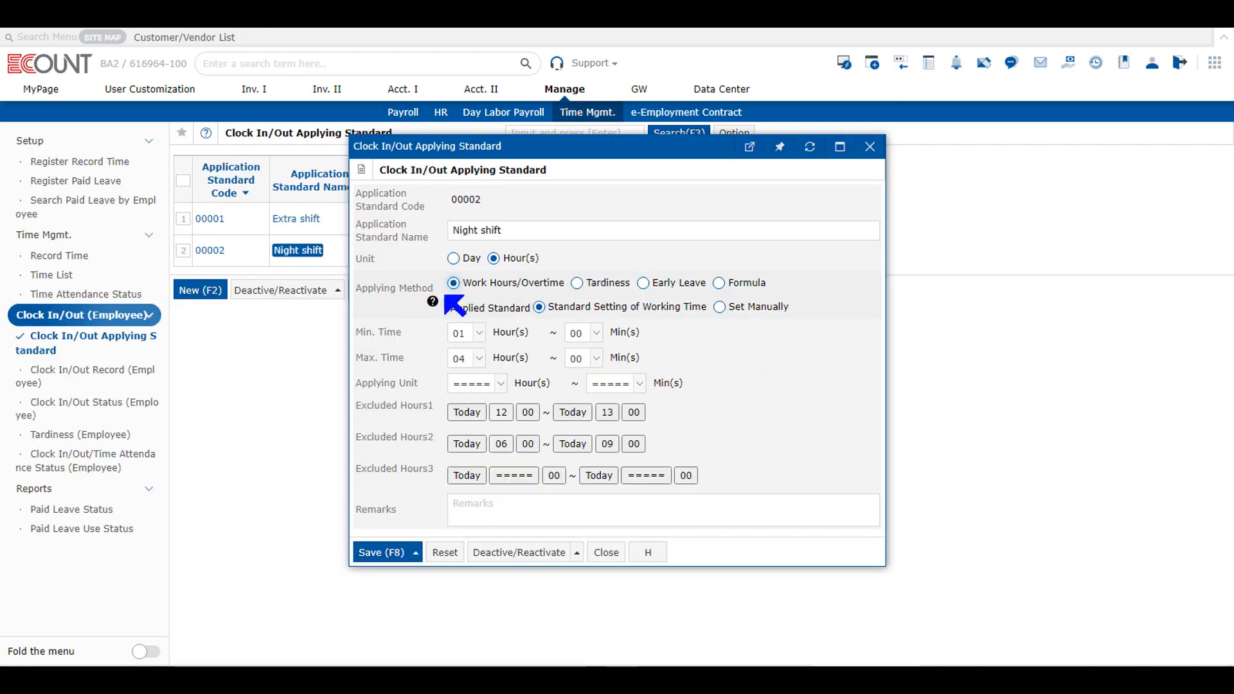
# Set the Night shift applied standard to Set Manually and its applying unit to 30 minutes
pyautogui.click(720, 307)
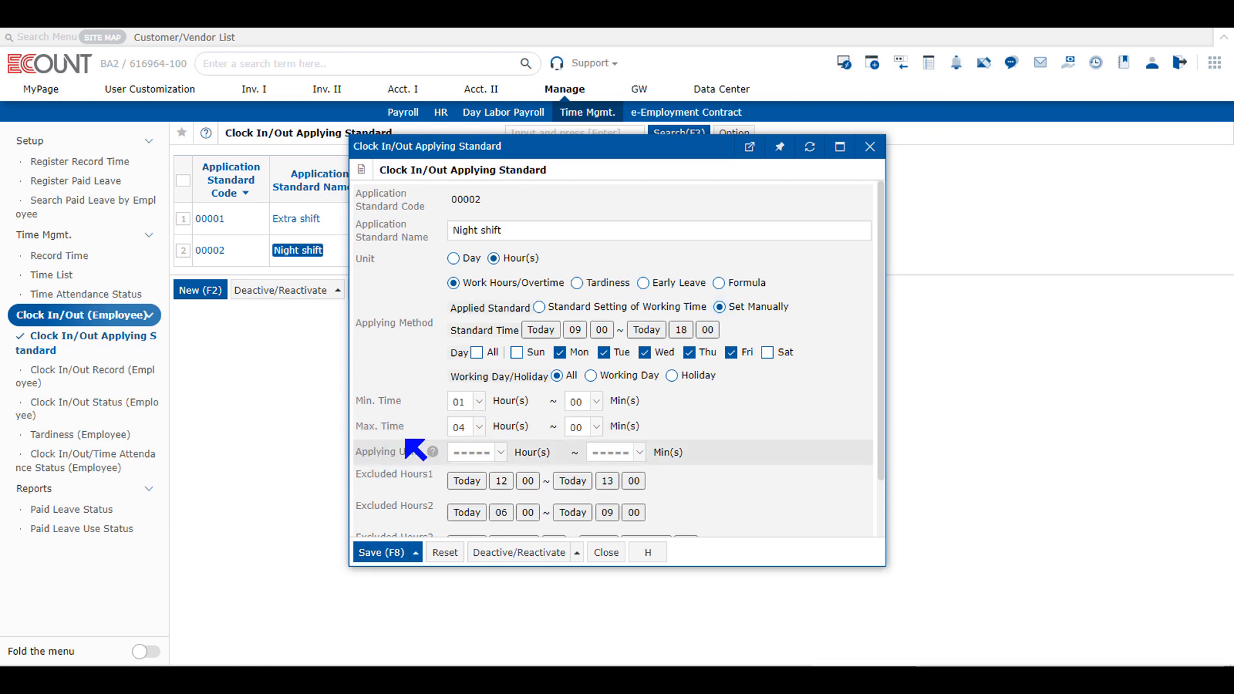
pyautogui.click(621, 453)
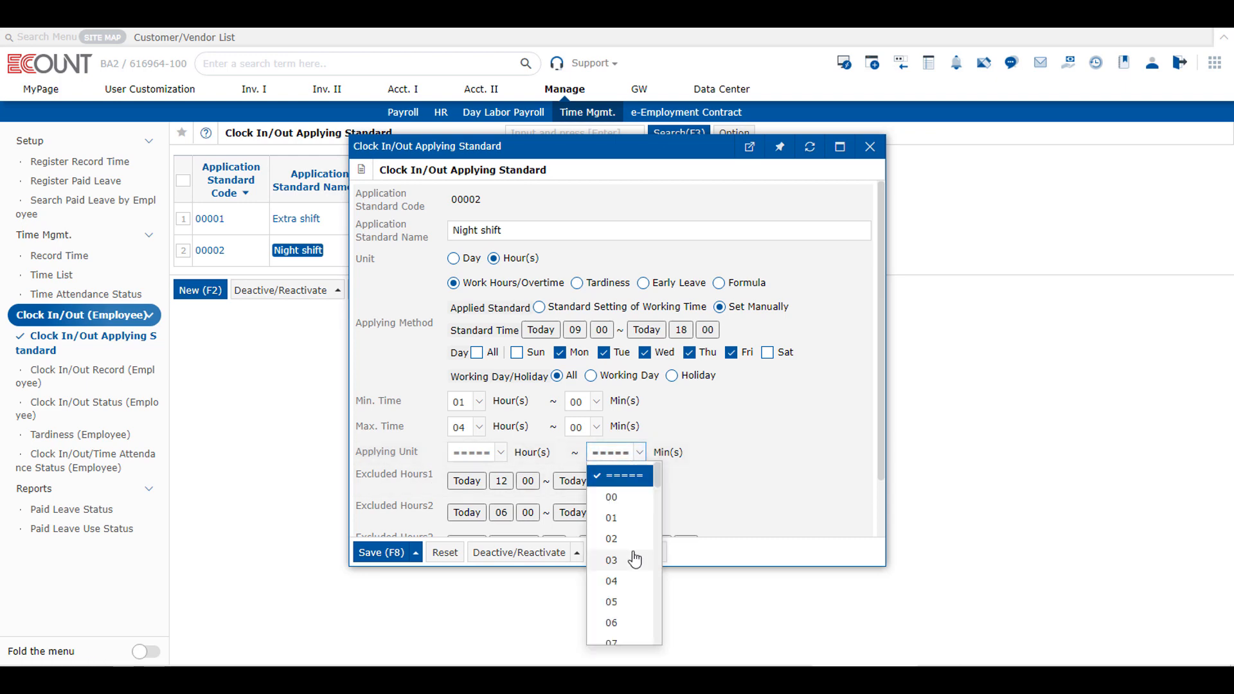
pyautogui.scroll(-3, 636, 560)
pyautogui.scroll(-3, 641, 572)
pyautogui.scroll(-1, 630, 591)
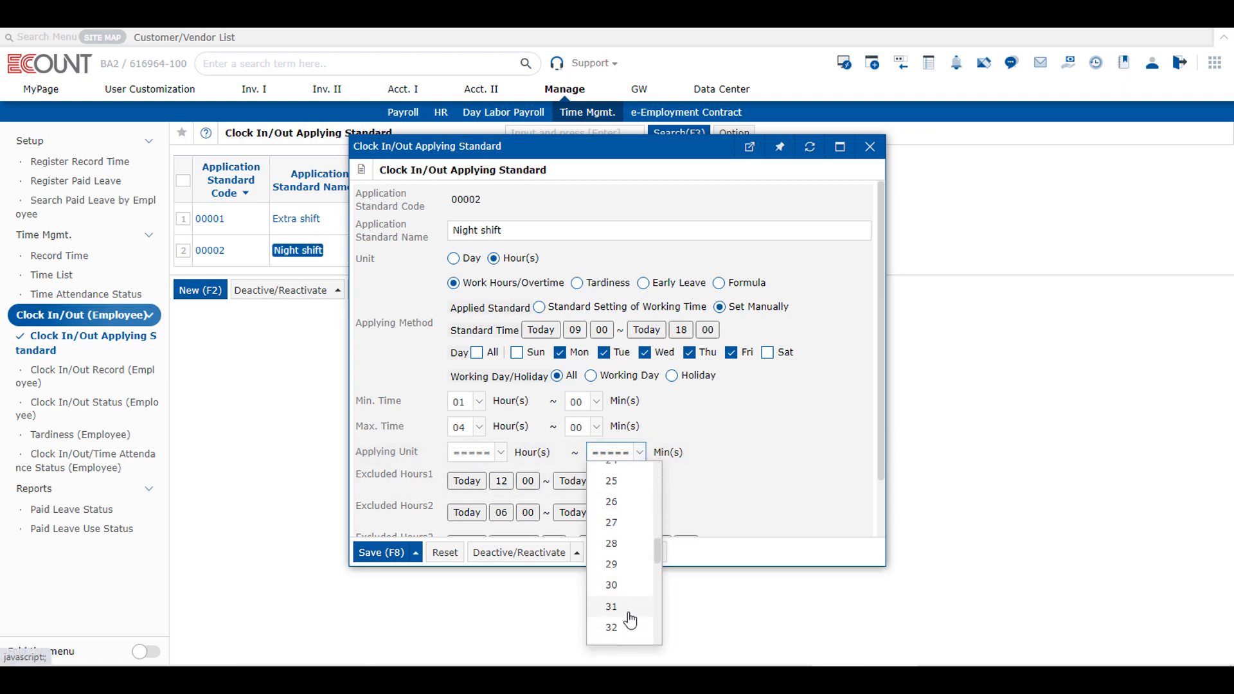
pyautogui.click(620, 595)
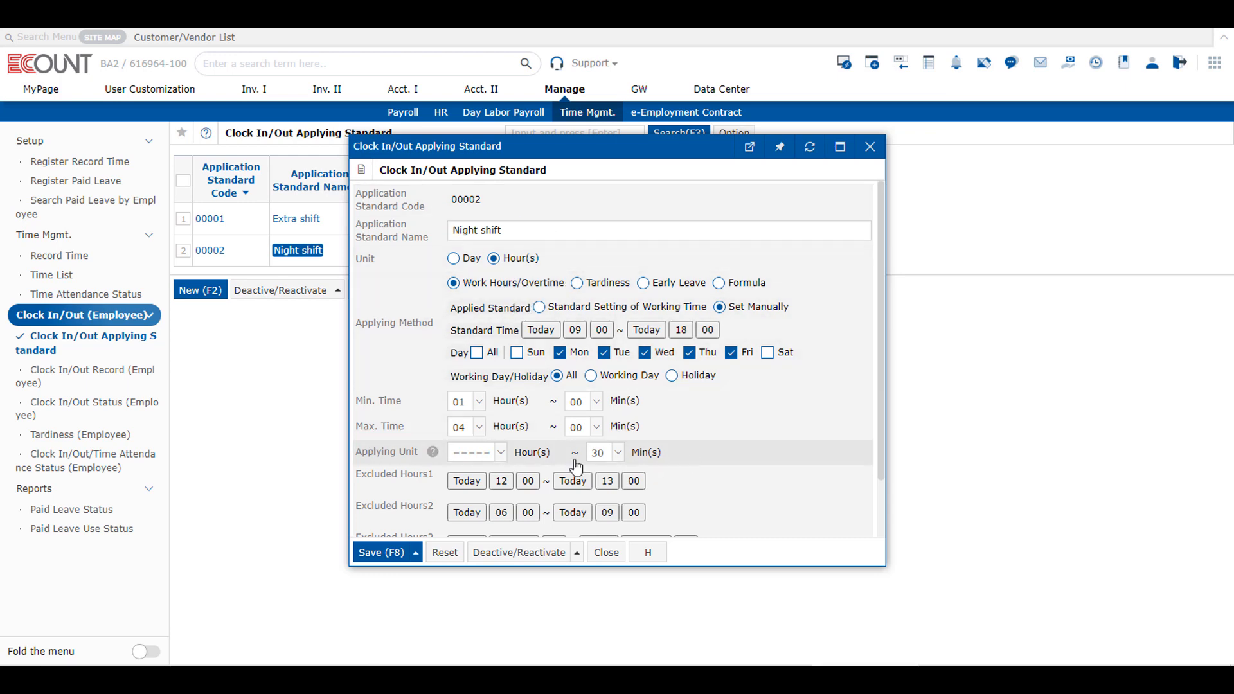
pyautogui.scroll(-2, 463, 475)
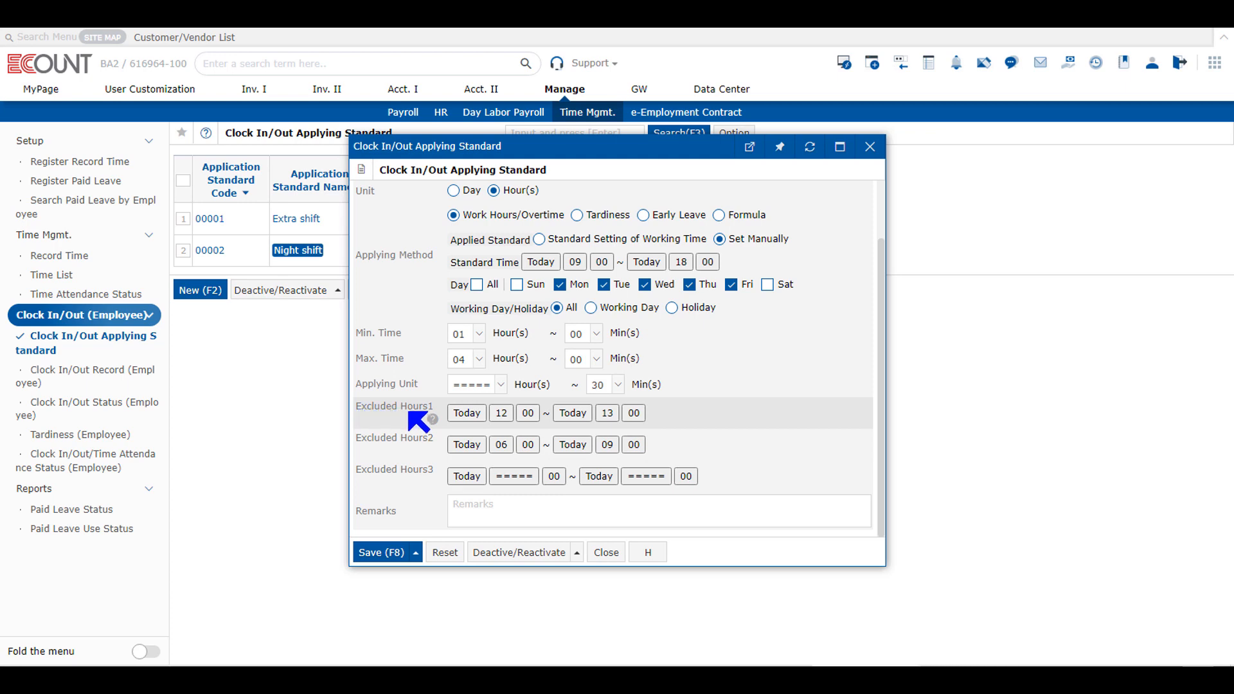